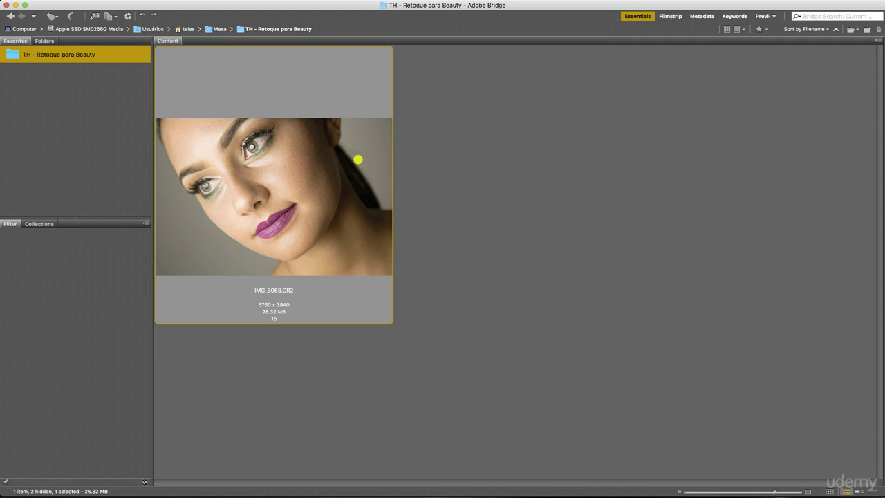
Step: Open IMG_3068.CR2 in Camera Raw and set its white balance by sampling the gray background with the White Balance tool
double_click(358, 160)
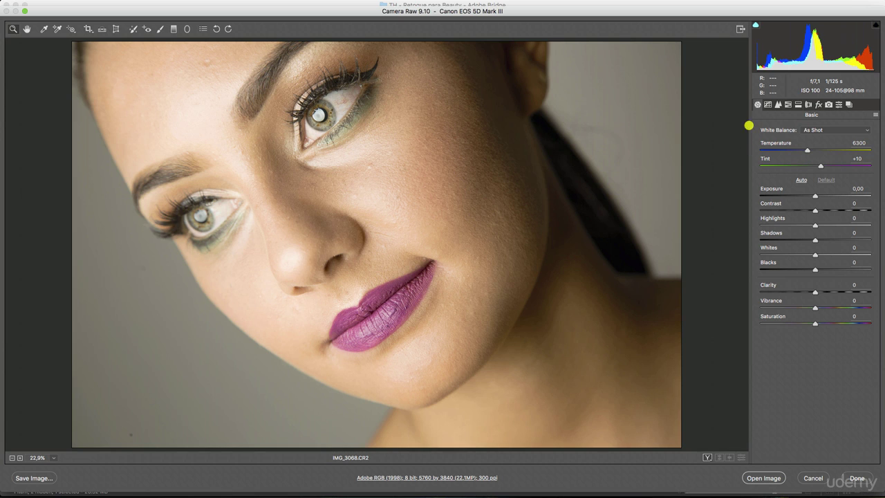
left_click(43, 29)
left_click(46, 28)
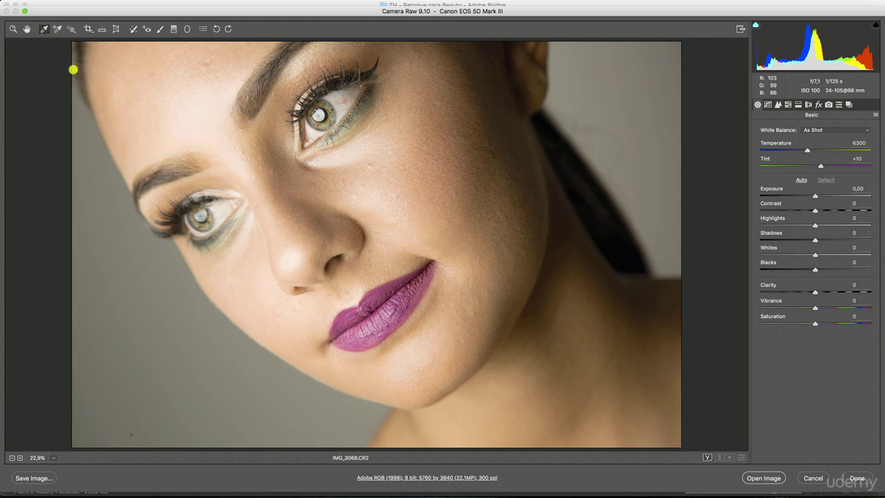
left_click(603, 73)
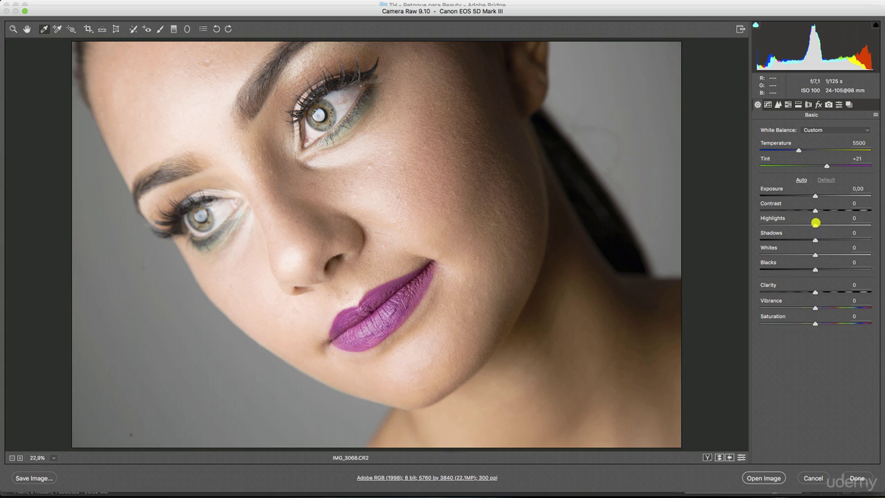
Step: Lower the photo's Highlights to -44 and its Contrast to -15
left_click_drag(816, 223, 792, 223)
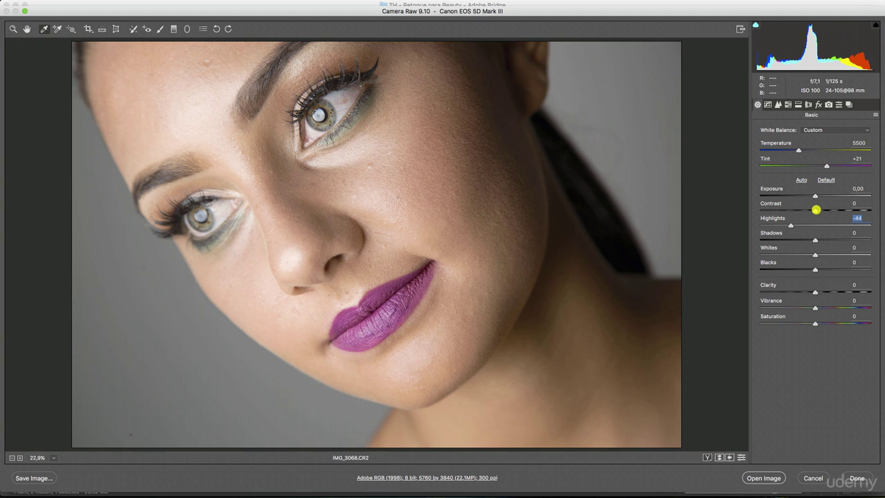
left_click_drag(817, 211, 810, 207)
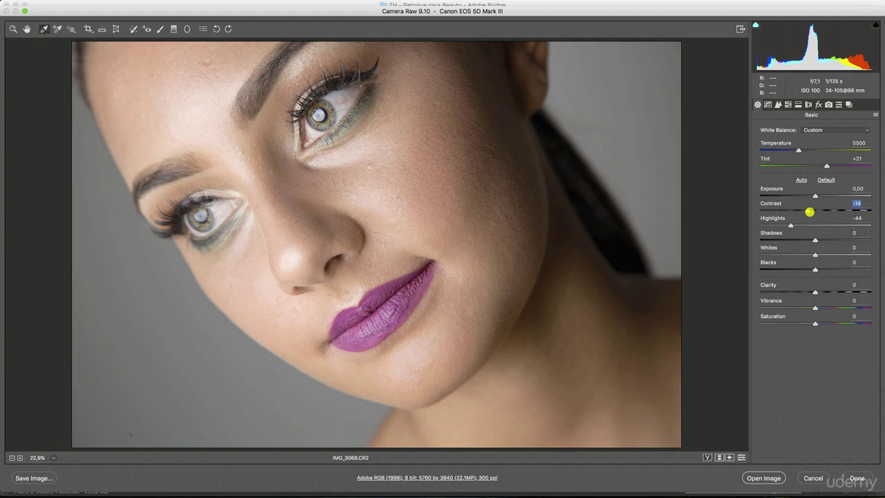
left_click_drag(810, 210, 807, 206)
left_click_drag(809, 210, 806, 209)
Step: Lower the Whites to -42 and reduce the Highlights further to about -56
left_click_drag(814, 253, 791, 255)
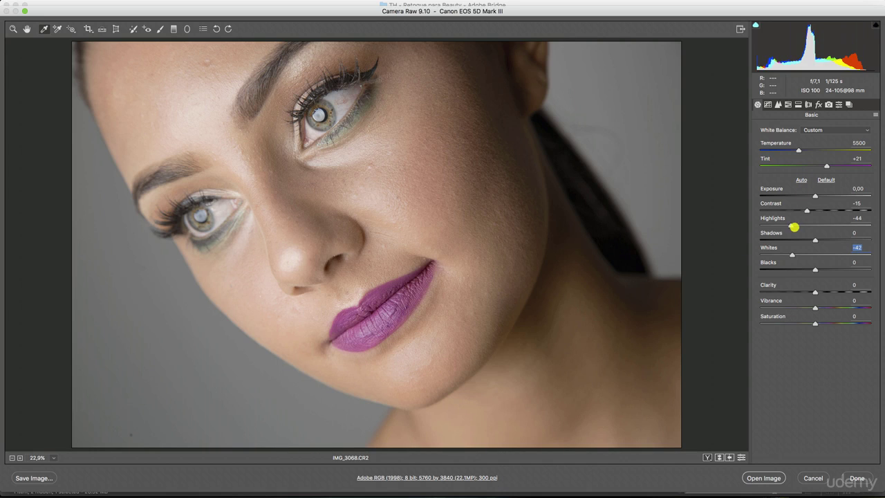
left_click_drag(790, 224, 785, 223)
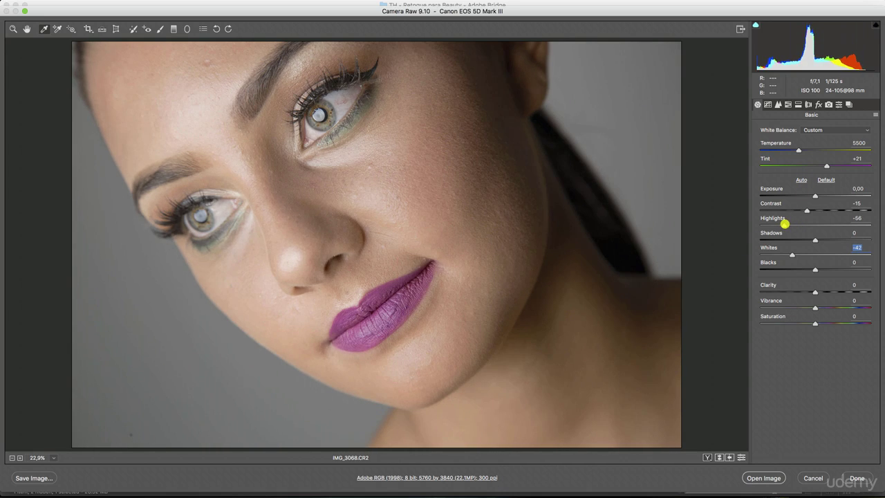
left_click(787, 224)
Step: Inspect the skin texture at 100% and set the Sharpening Amount to 0
left_click(777, 104)
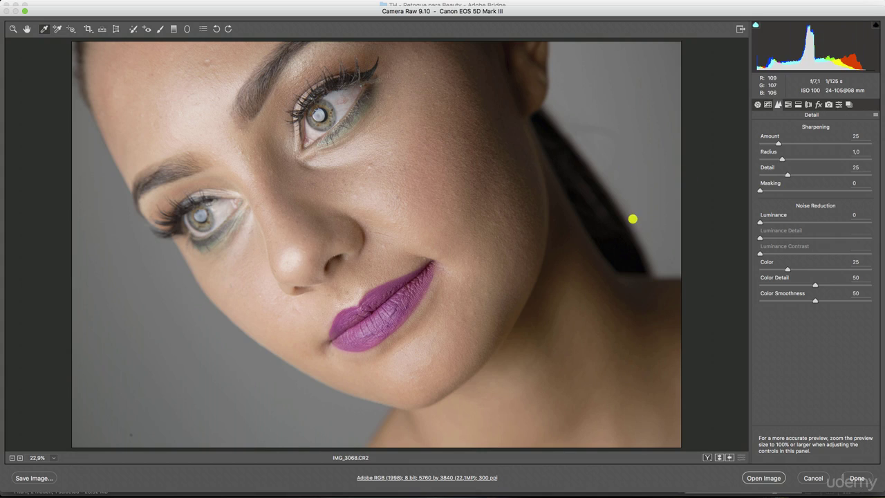
left_click(52, 458)
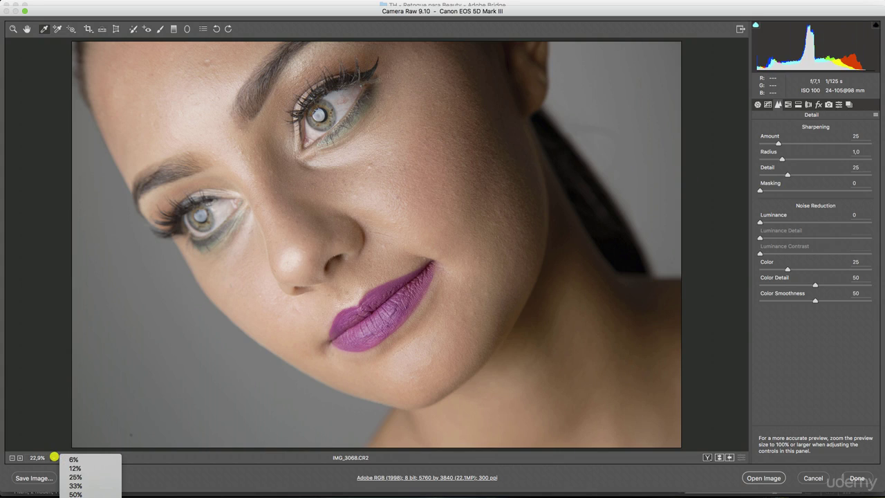
left_click(78, 497)
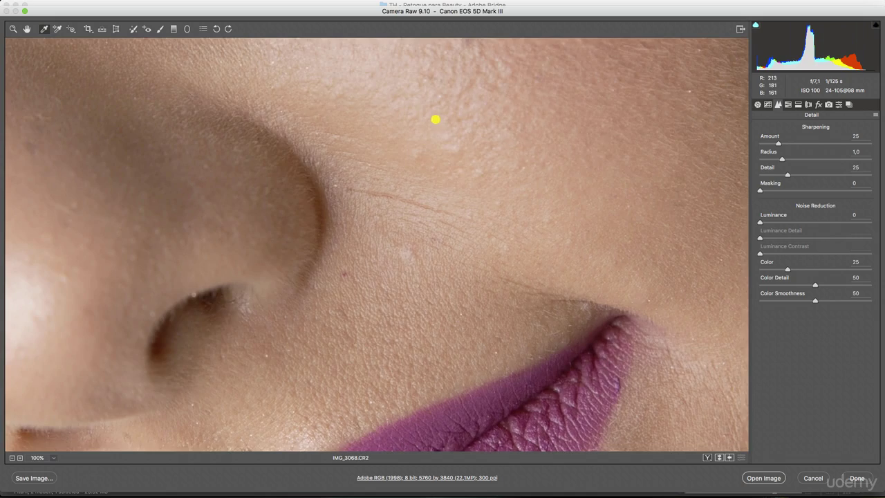
scroll(387, 101, "up", 5)
scroll(388, 101, "left", 5)
scroll(425, 103, "up", 10)
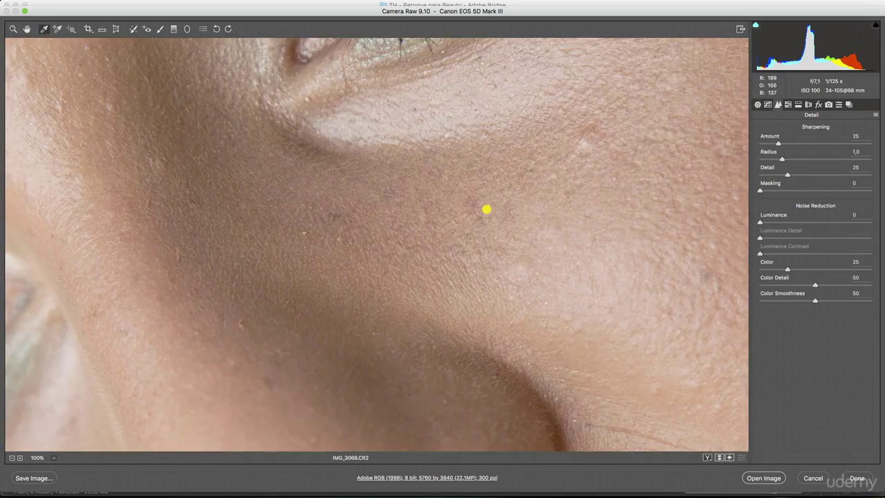
scroll(481, 247, "down", 10)
scroll(480, 247, "left", 5)
scroll(456, 165, "down", 5)
scroll(456, 166, "right", 10)
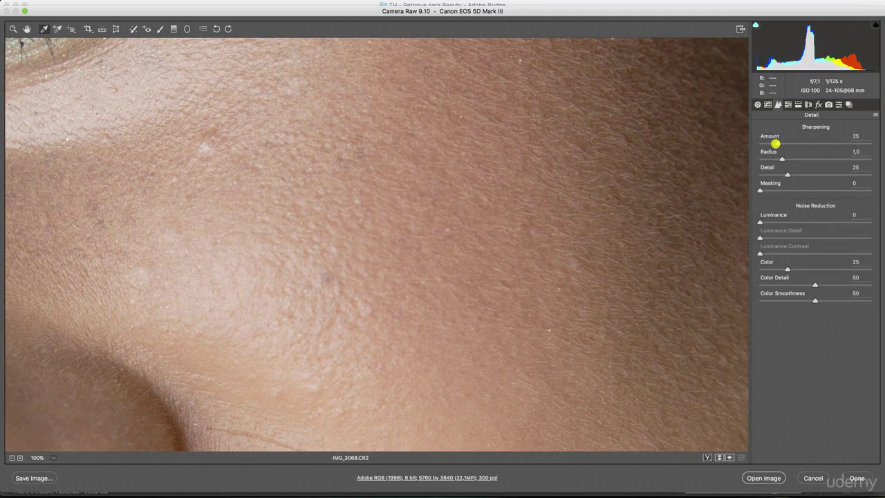
left_click_drag(776, 144, 760, 143)
Step: Examine the unsharpened skin and eye detail at 100% and return to the full-image view
scroll(323, 162, "up", 5)
scroll(322, 162, "left", 10)
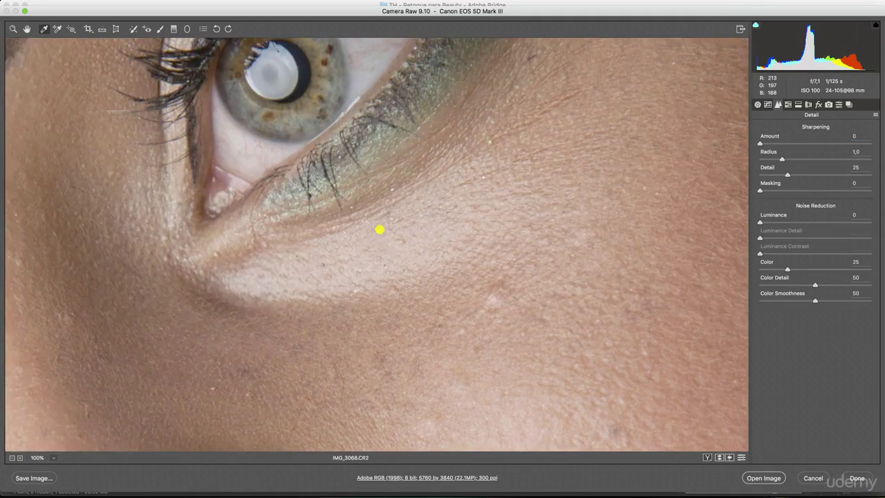
scroll(379, 230, "up", 4)
scroll(380, 230, "left", 5)
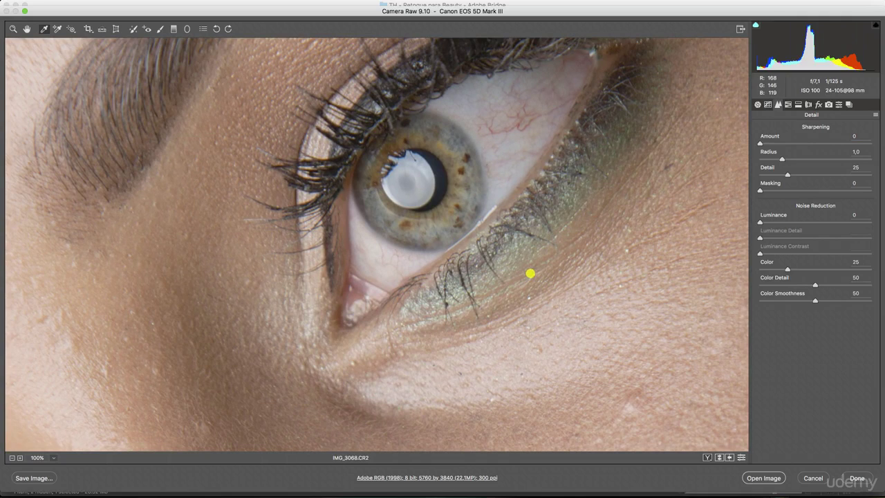
left_click(53, 458)
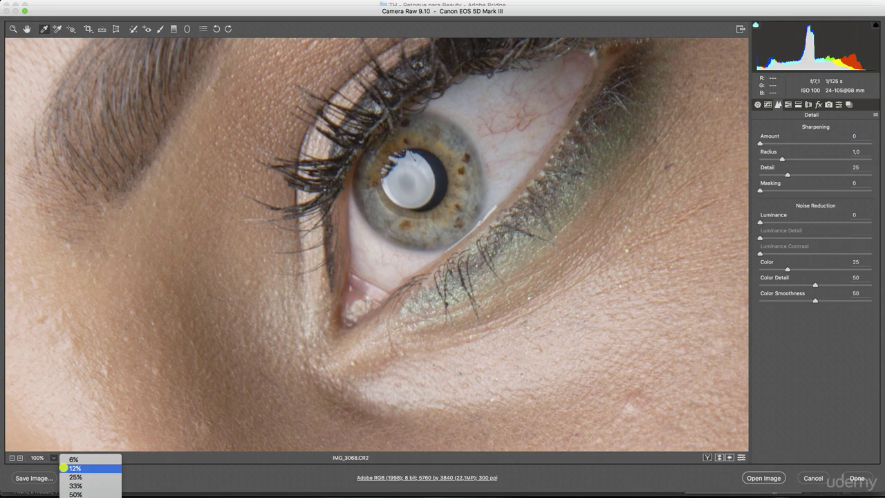
left_click(80, 496)
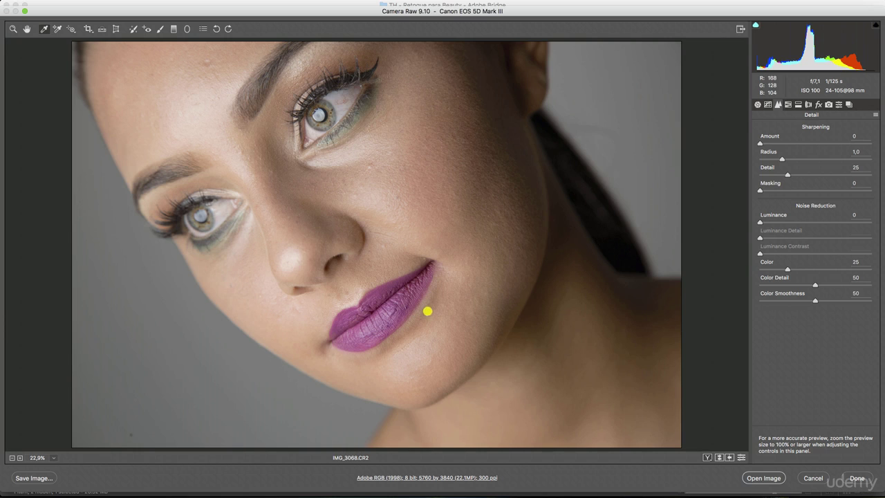
Step: Set the Oranges hue to +6 in the HSL adjustments to shift the skin tone
left_click(789, 104)
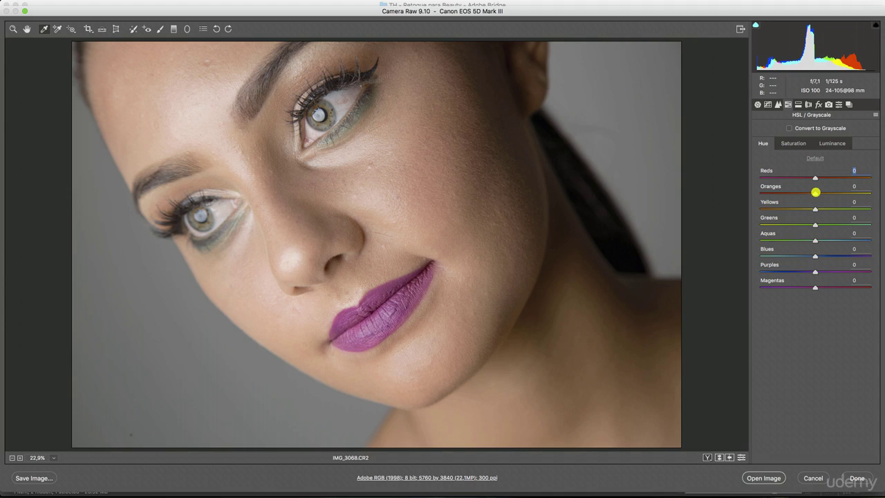
left_click_drag(816, 193, 821, 194)
left_click(820, 193)
Step: Compare the original and adjusted photo in the different before/after layouts and return to the single view
left_click(708, 458)
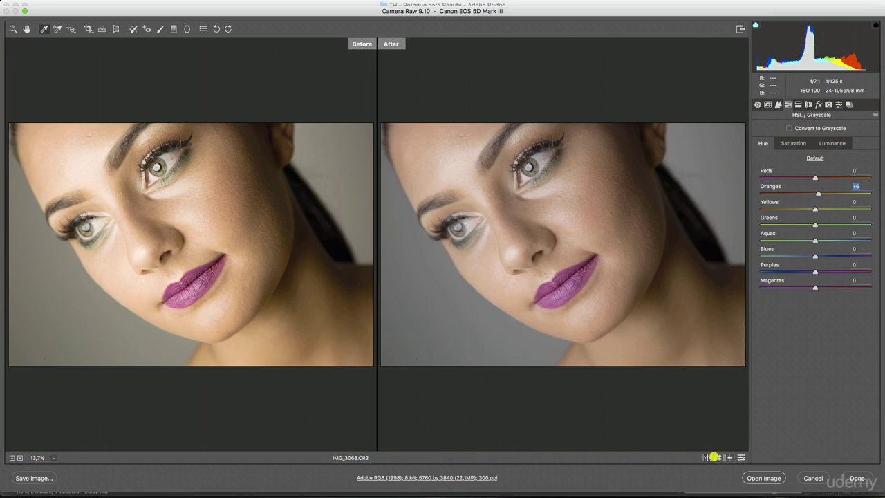
left_click(707, 458)
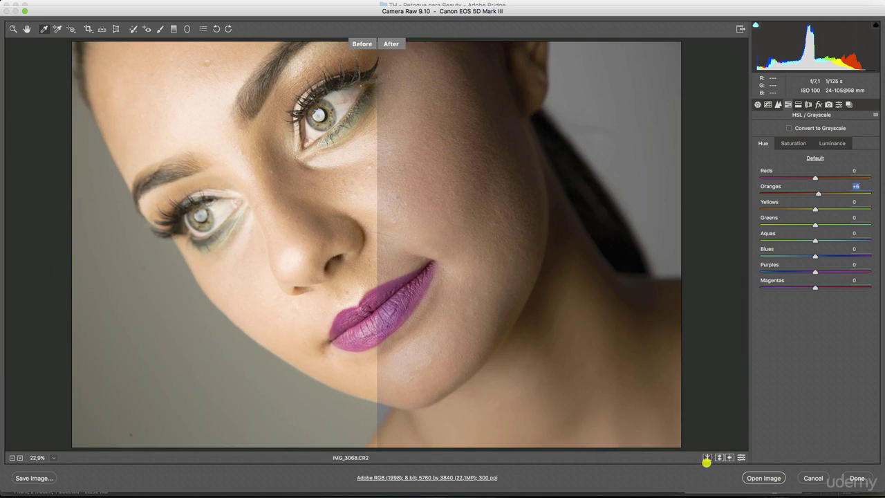
left_click(707, 458)
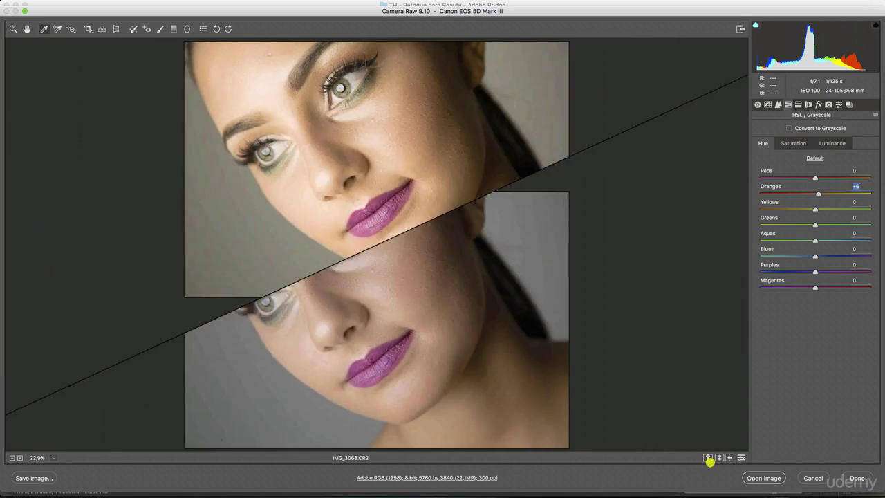
left_click(707, 458)
left_click(706, 458)
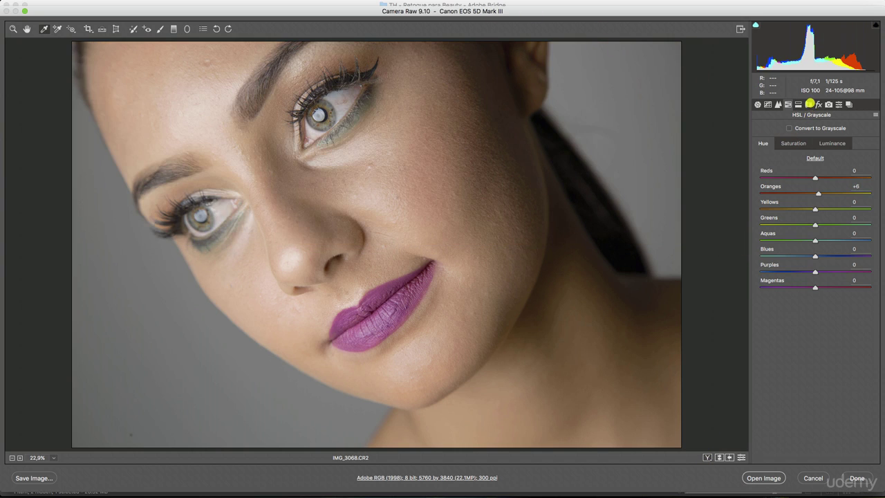
Step: With Remove Chromatic Aberration enabled in the lens corrections, switch the profile corrections on and back off for comparison
left_click(809, 103)
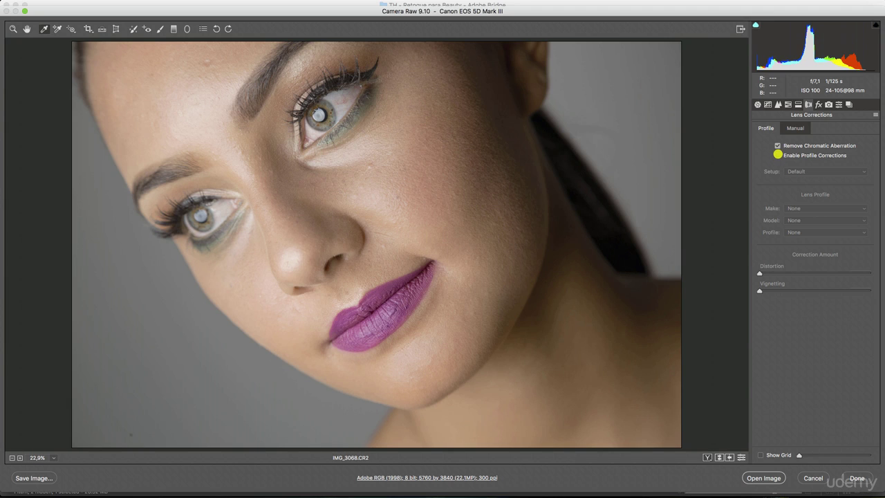
left_click(779, 155)
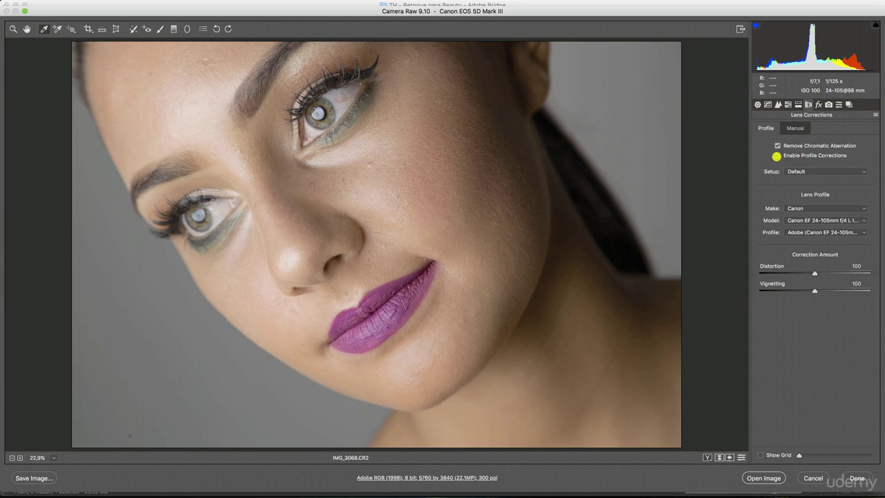
left_click(778, 155)
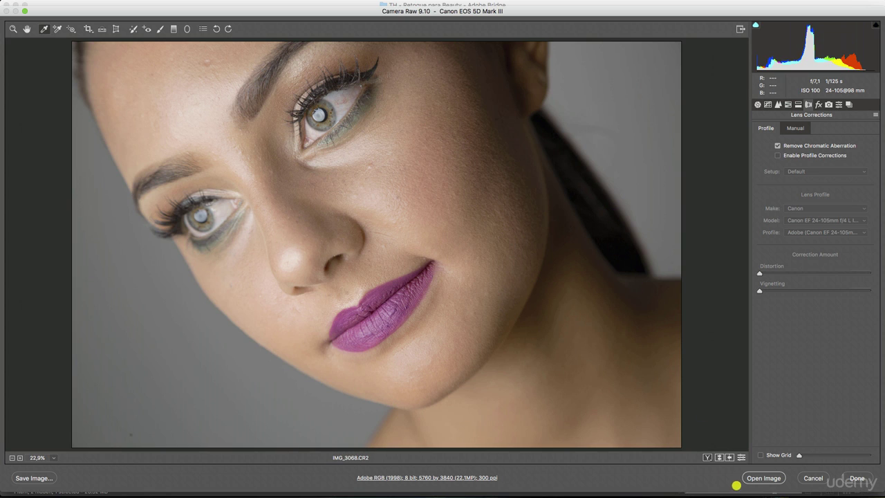
Step: Open the developed photo from Camera Raw as a smart object instead of a regular image
key("shift")
key("shift")
left_click(766, 477)
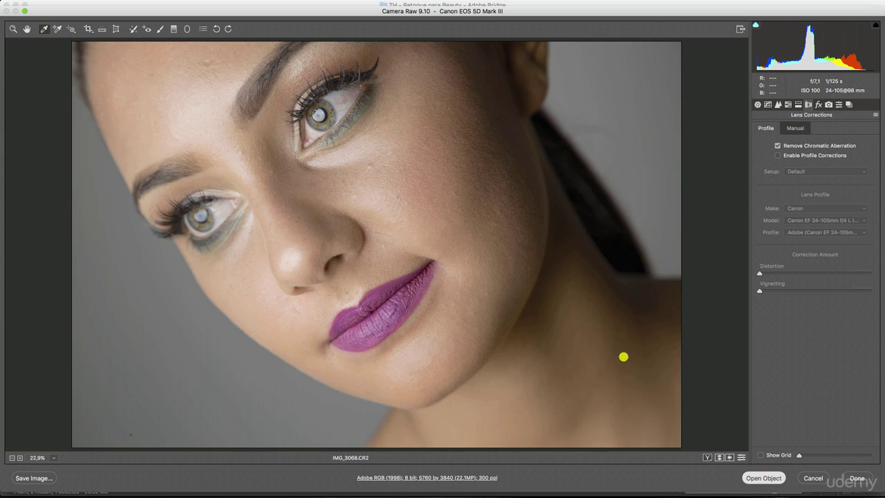